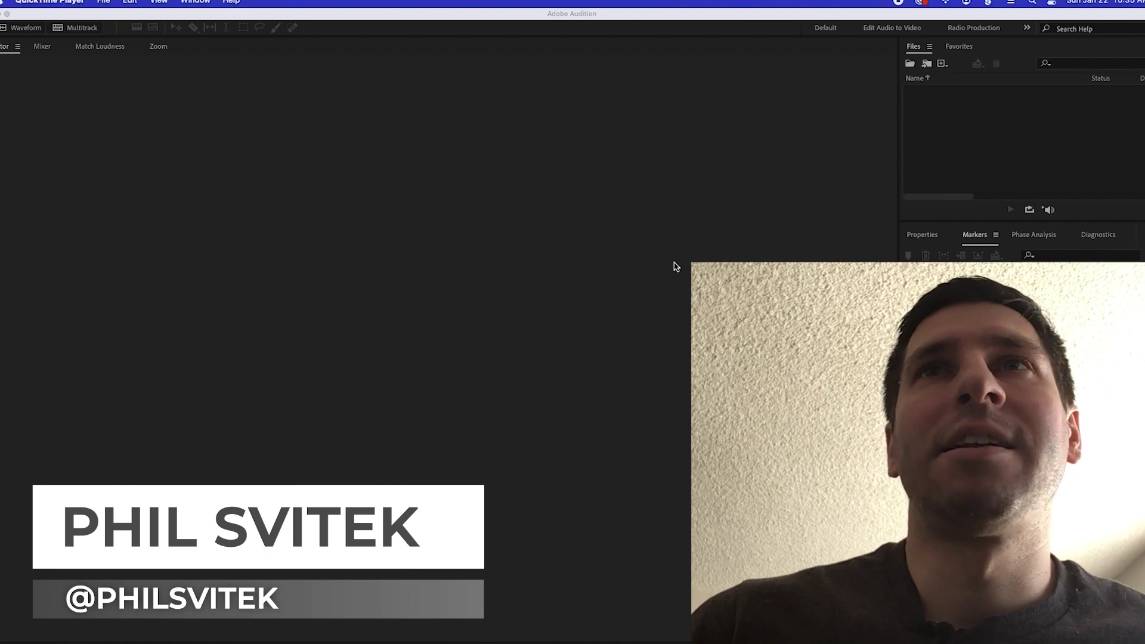
# Import the 2023_01_23_TheWordForWorld MS and PS m4a files from Finder into Audition's Files panel.
pyautogui.press('super+Tab')
pyautogui.press('super+Tab')
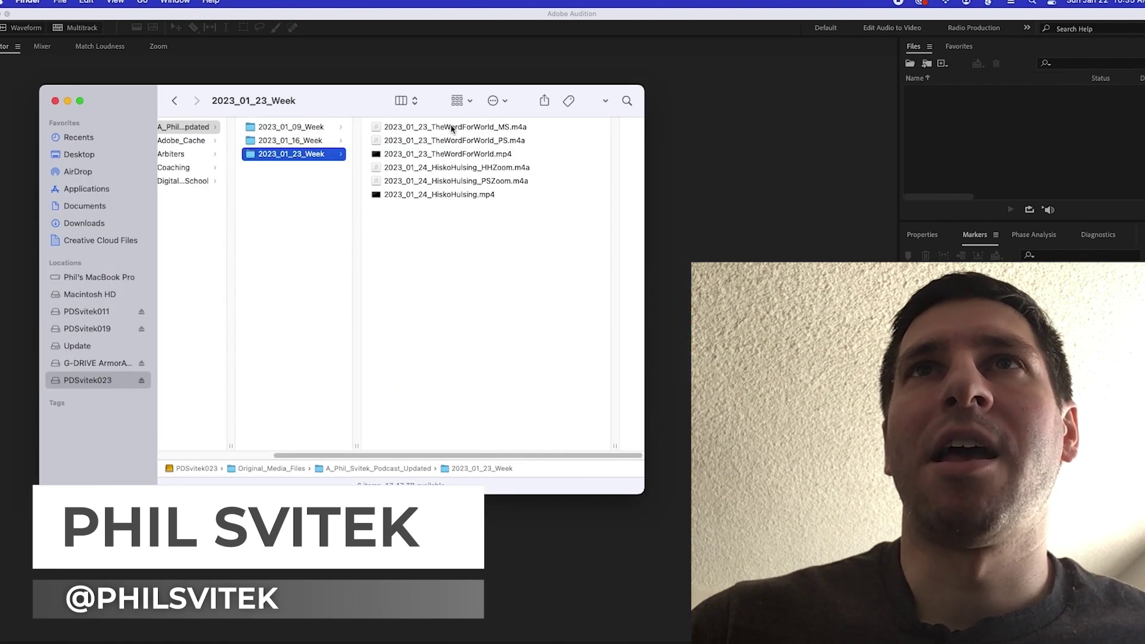
pyautogui.click(452, 129)
pyautogui.keyDown('shift'); pyautogui.click(370, 142); pyautogui.keyUp('shift')
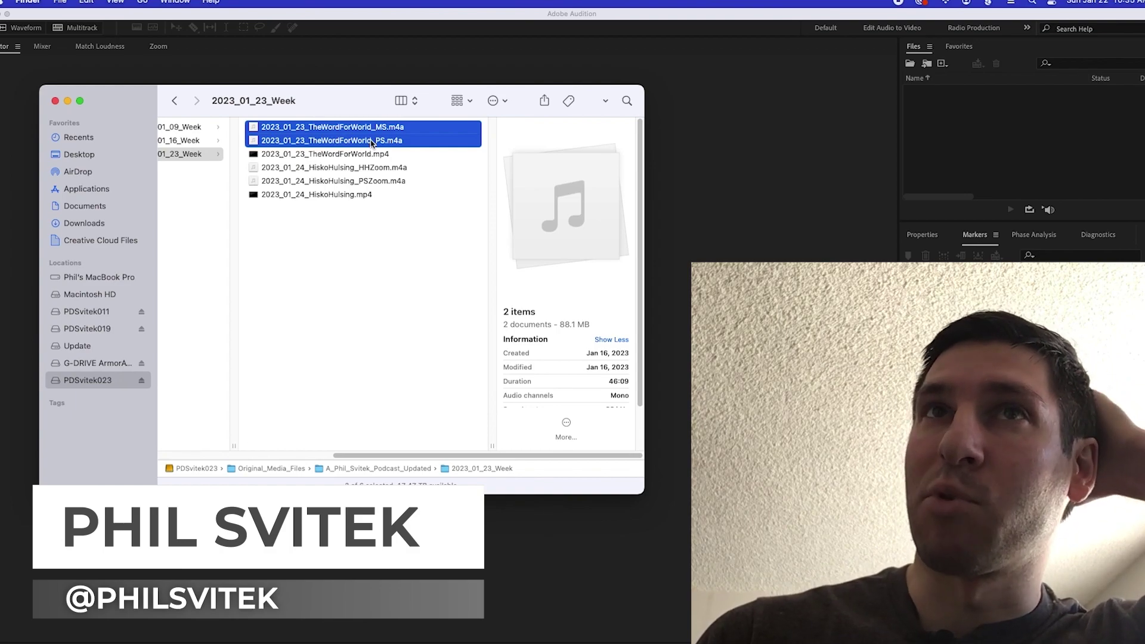
pyautogui.moveTo(371, 142); pyautogui.dragTo(995, 152)
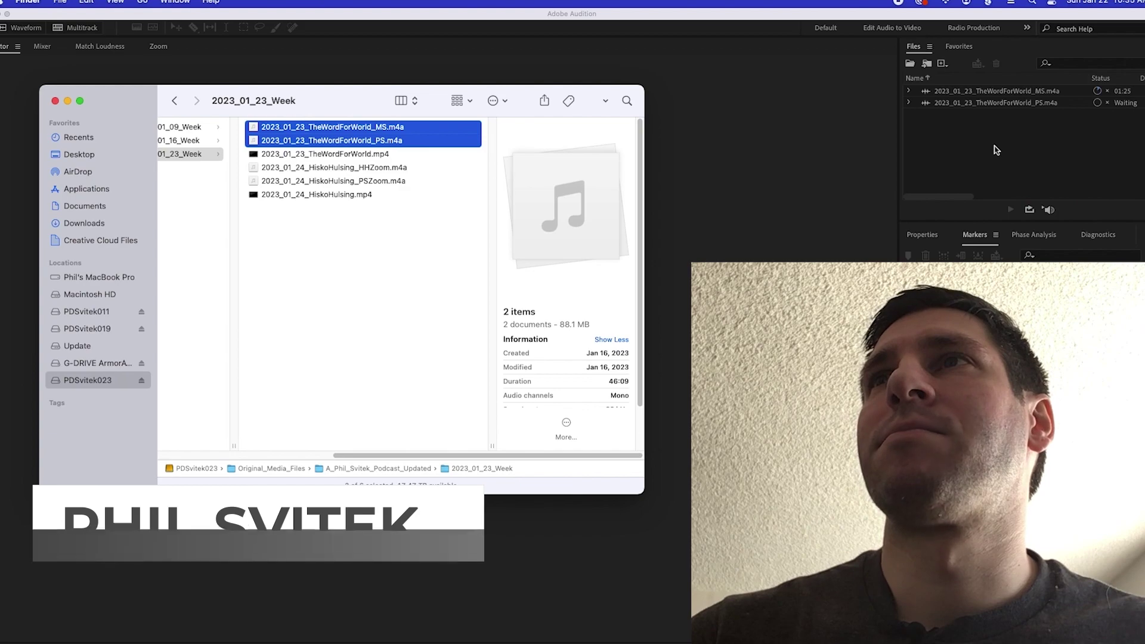
pyautogui.click(995, 150)
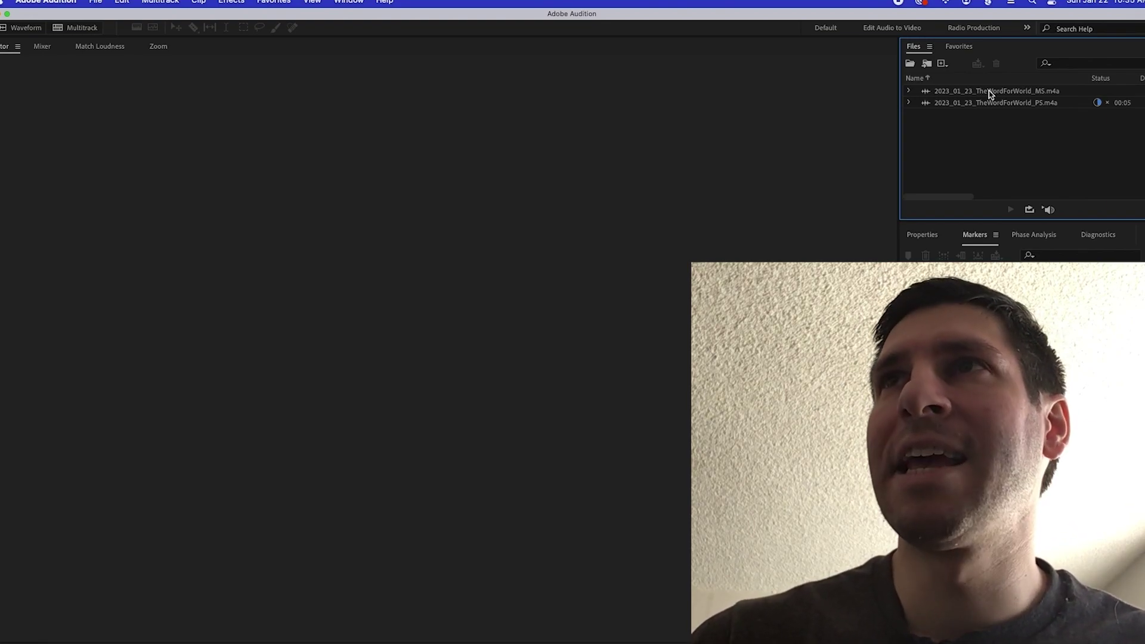
# Apply a Hard Limiter to the MS track with 4 dB input boost and -1.0 dB maximum amplitude.
pyautogui.doubleClick(990, 94)
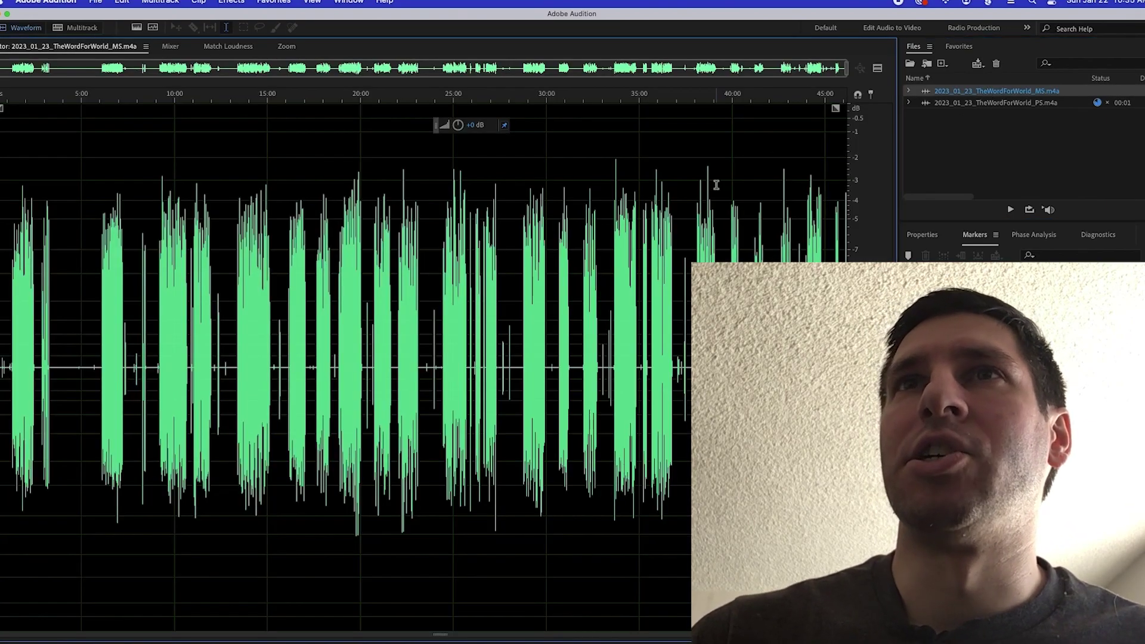
pyautogui.click(574, 242)
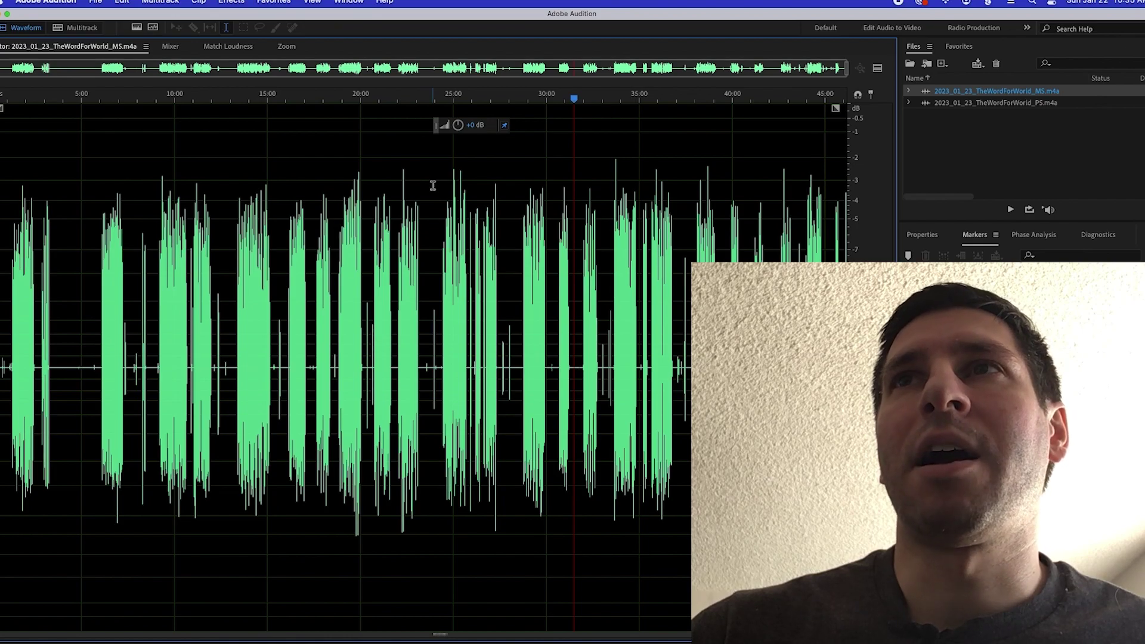
pyautogui.press('super+shift+l')
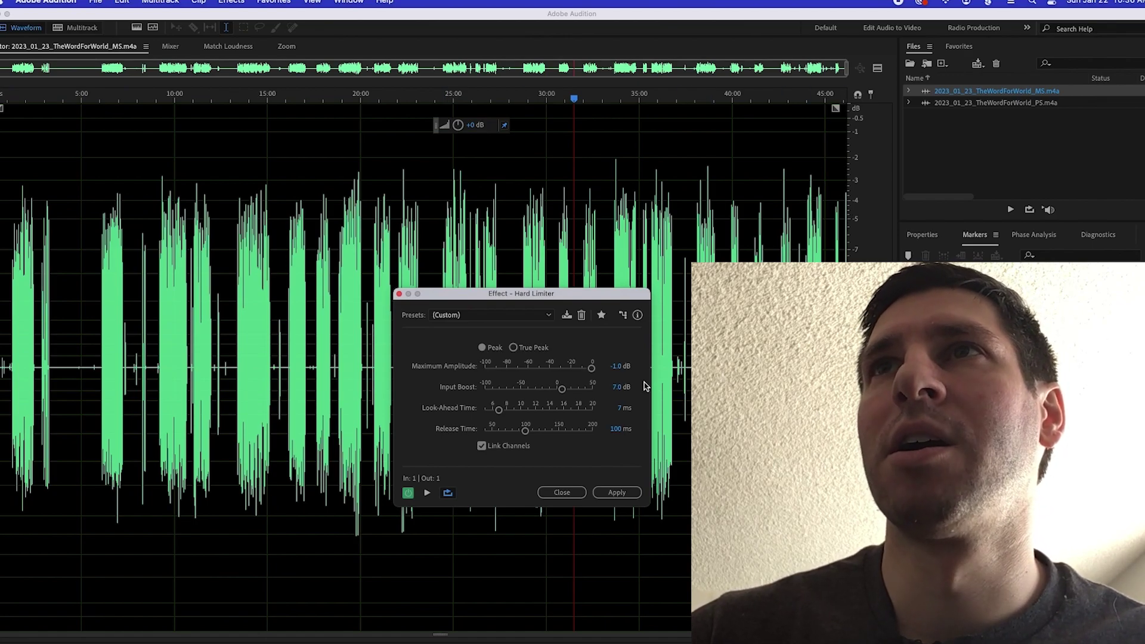
pyautogui.click(618, 389)
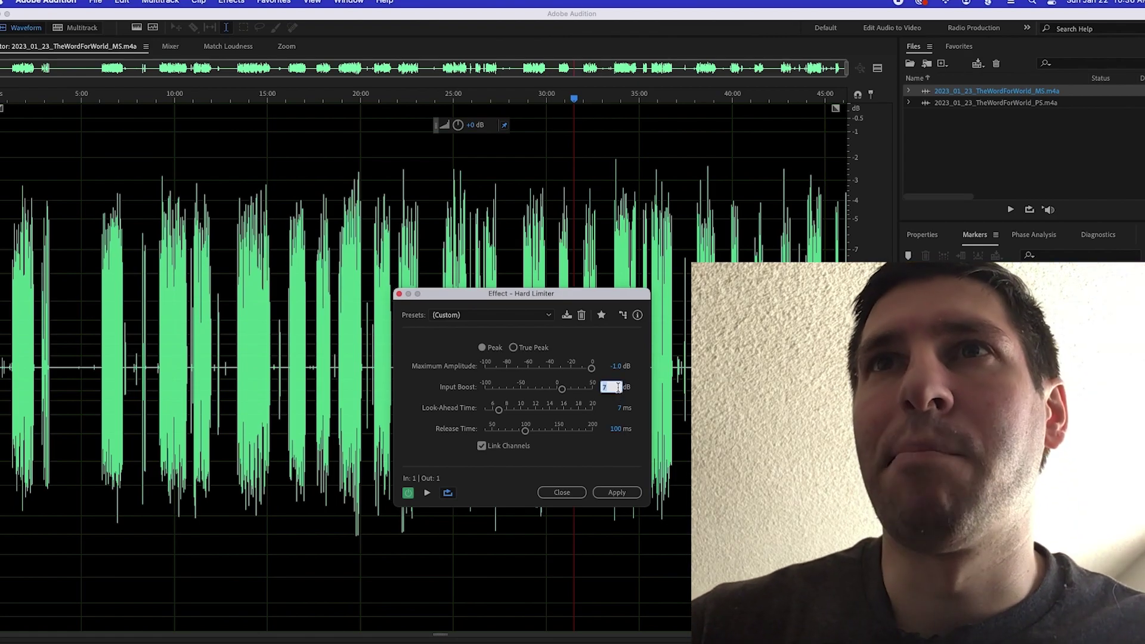
pyautogui.write('4')
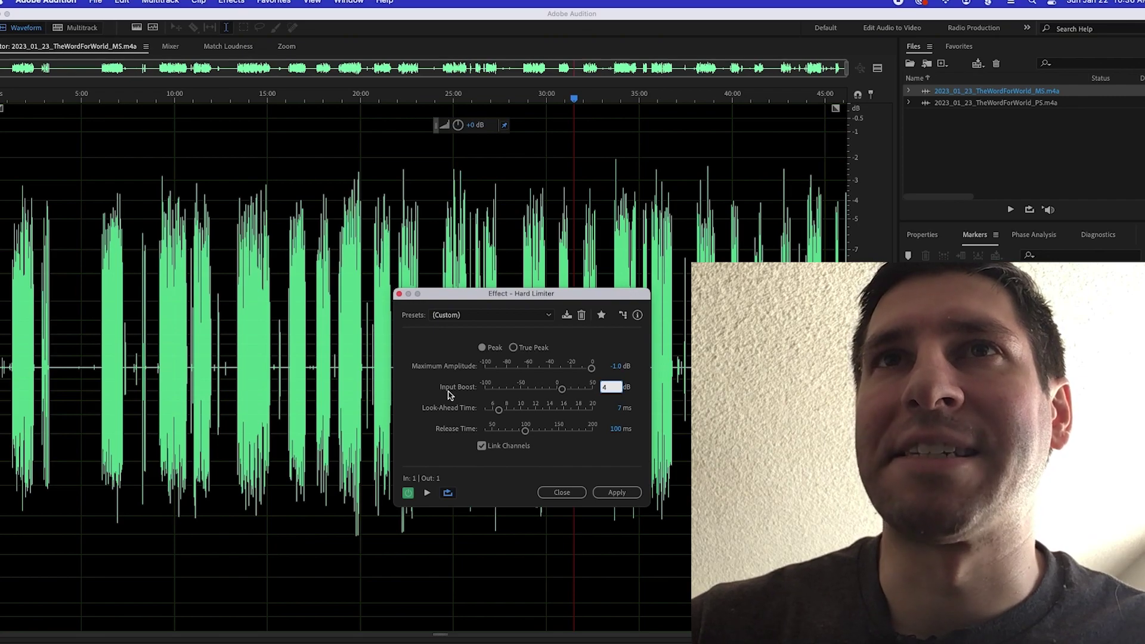
pyautogui.press('Return')
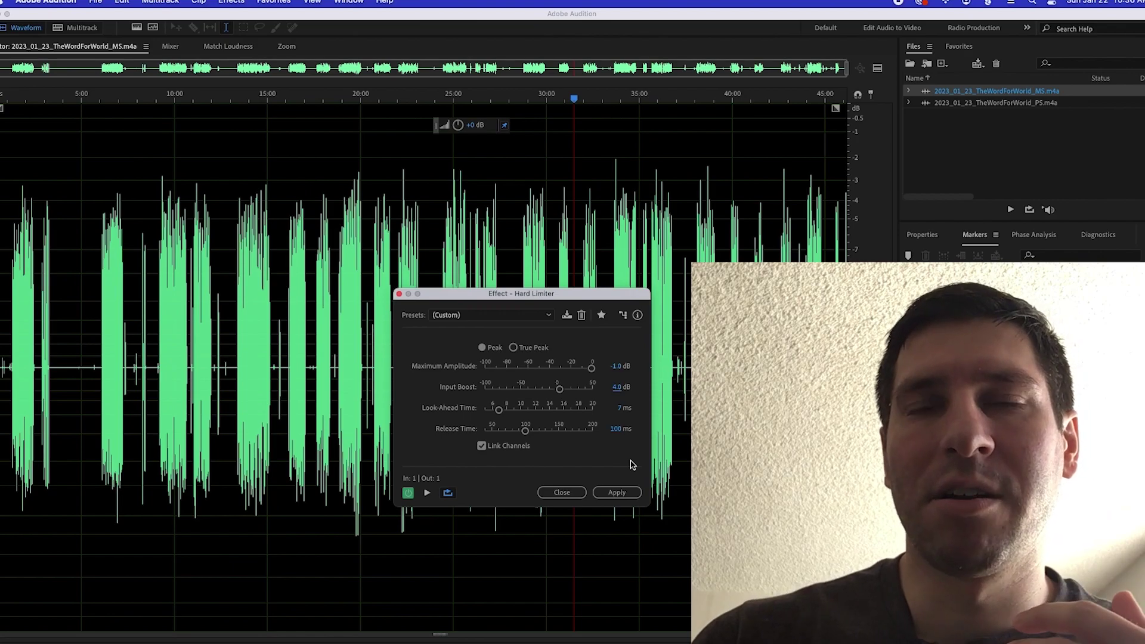
pyautogui.click(617, 493)
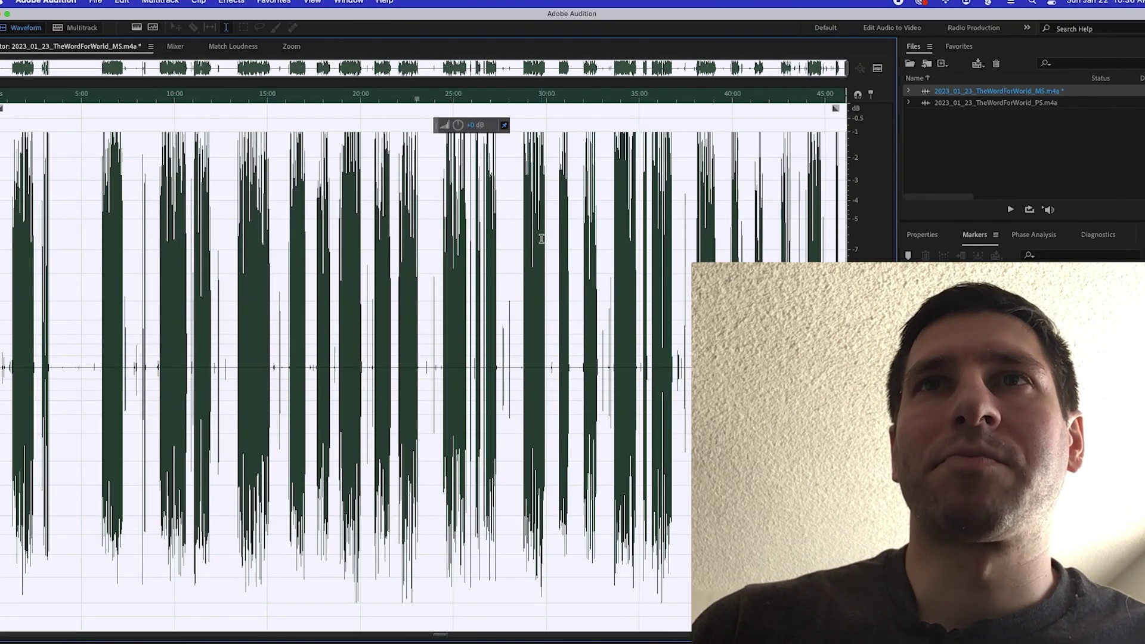
pyautogui.click(540, 238)
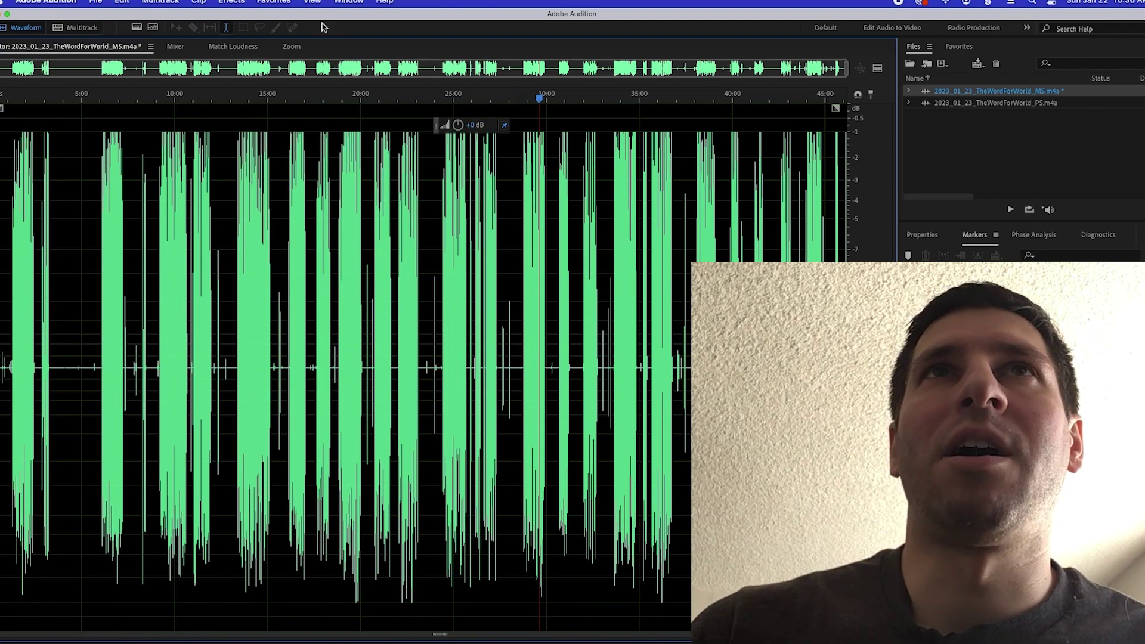
pyautogui.click(231, 2)
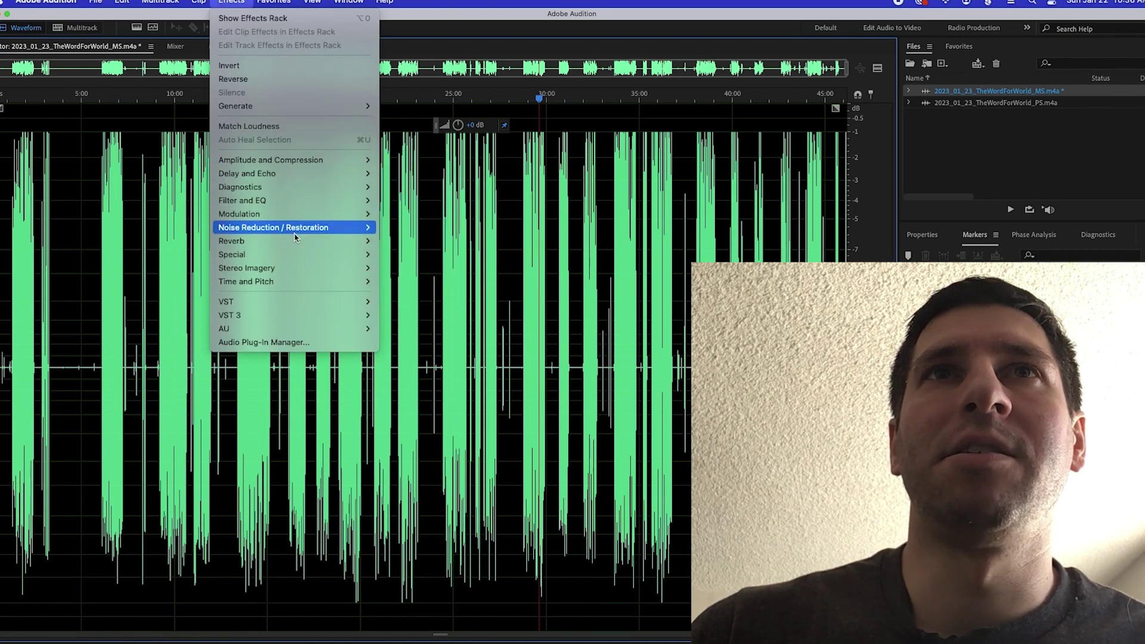
pyautogui.moveTo(326, 229)
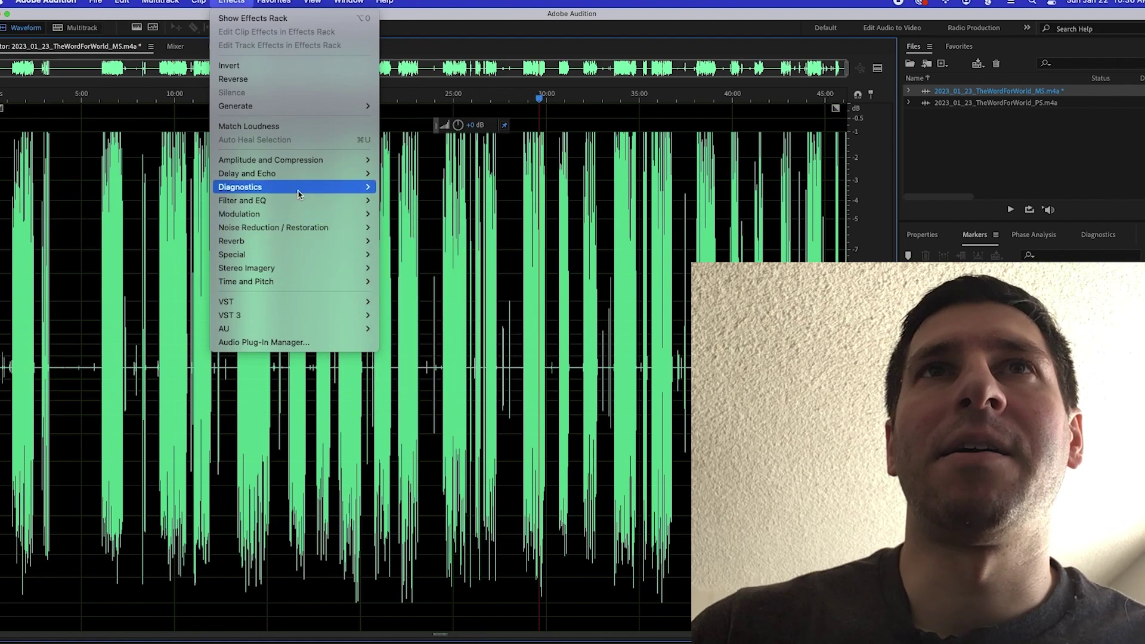
pyautogui.moveTo(300, 202)
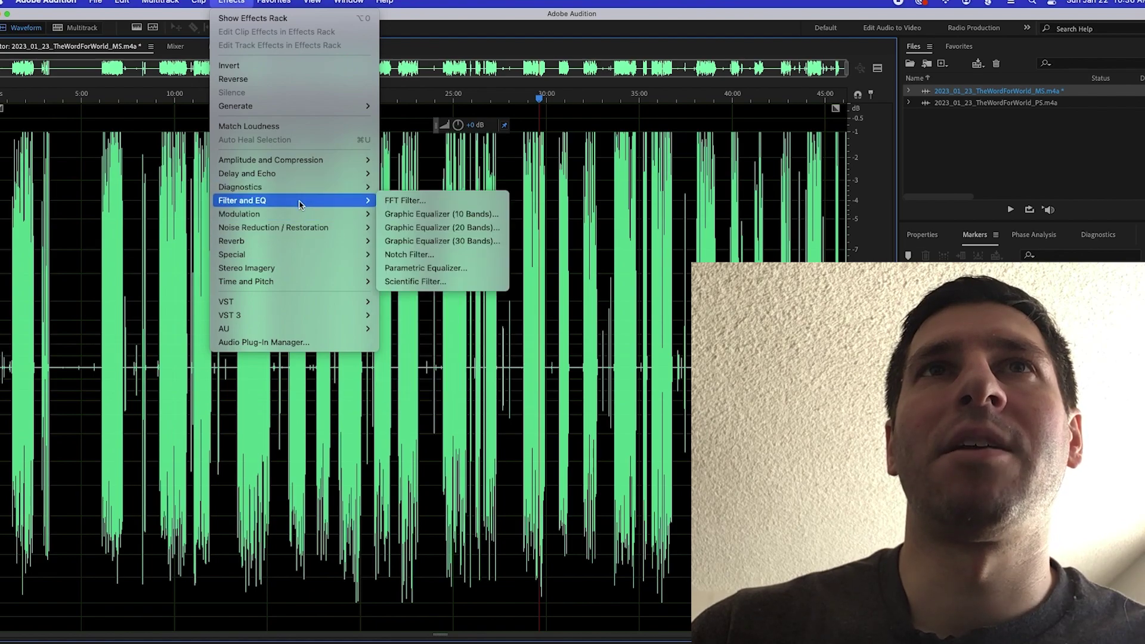
pyautogui.click(453, 241)
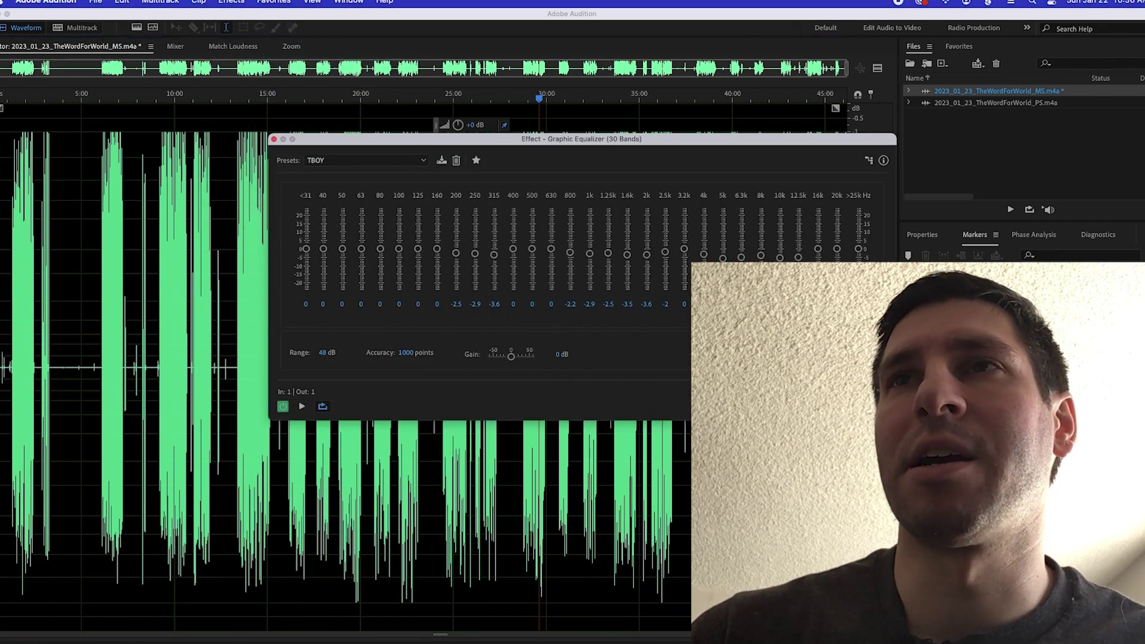
pyautogui.press('Escape')
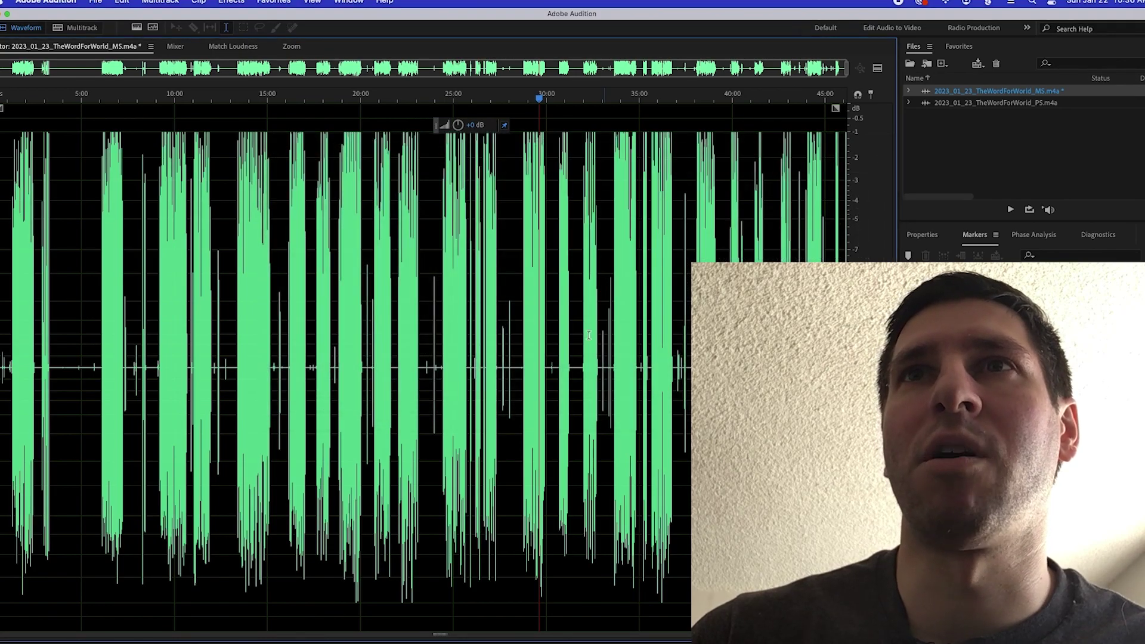
pyautogui.click(588, 335)
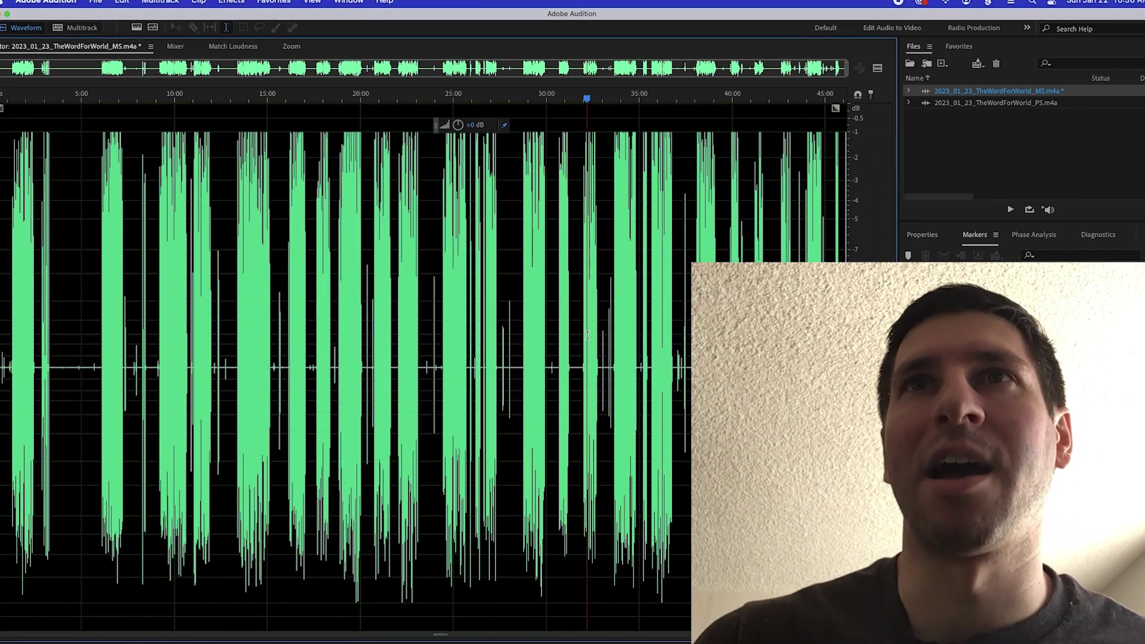
# Save the MS track as 2023_01_23_TheWordForWorld_MS.wav in Wave PCM, converted to 48000 Hz.
pyautogui.press('super+shift+s')
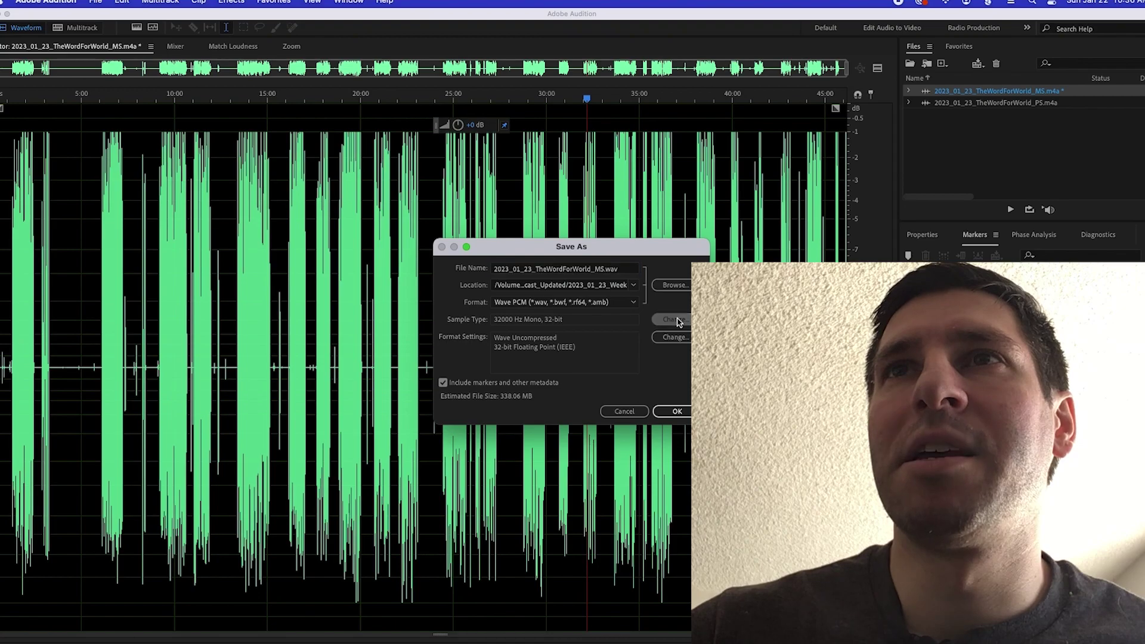
pyautogui.click(677, 320)
pyautogui.click(606, 202)
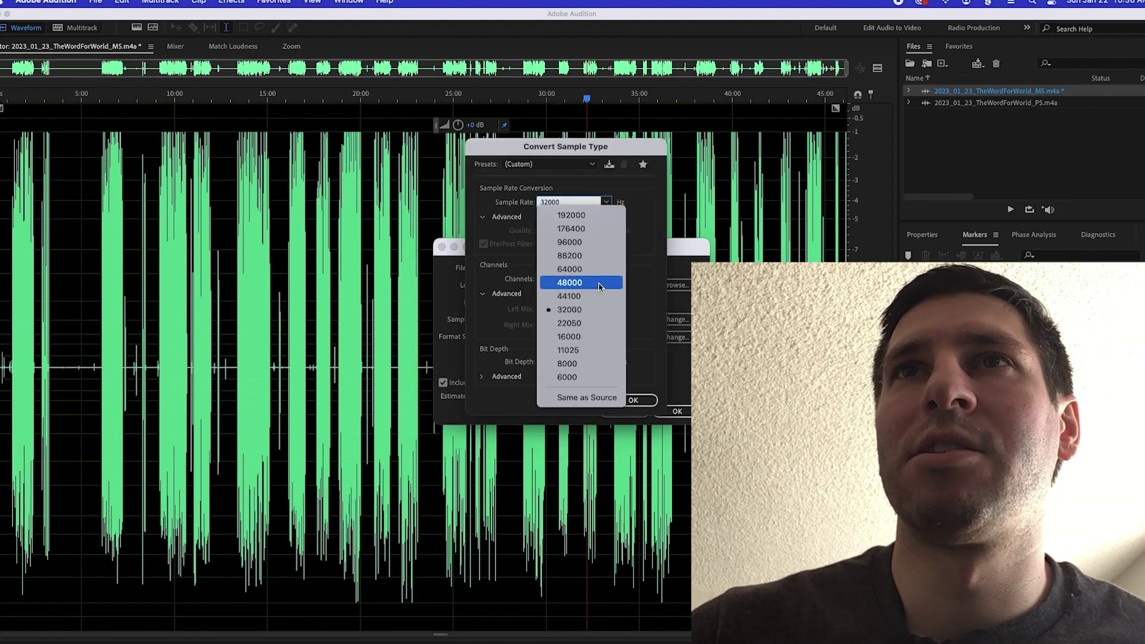
pyautogui.click(601, 284)
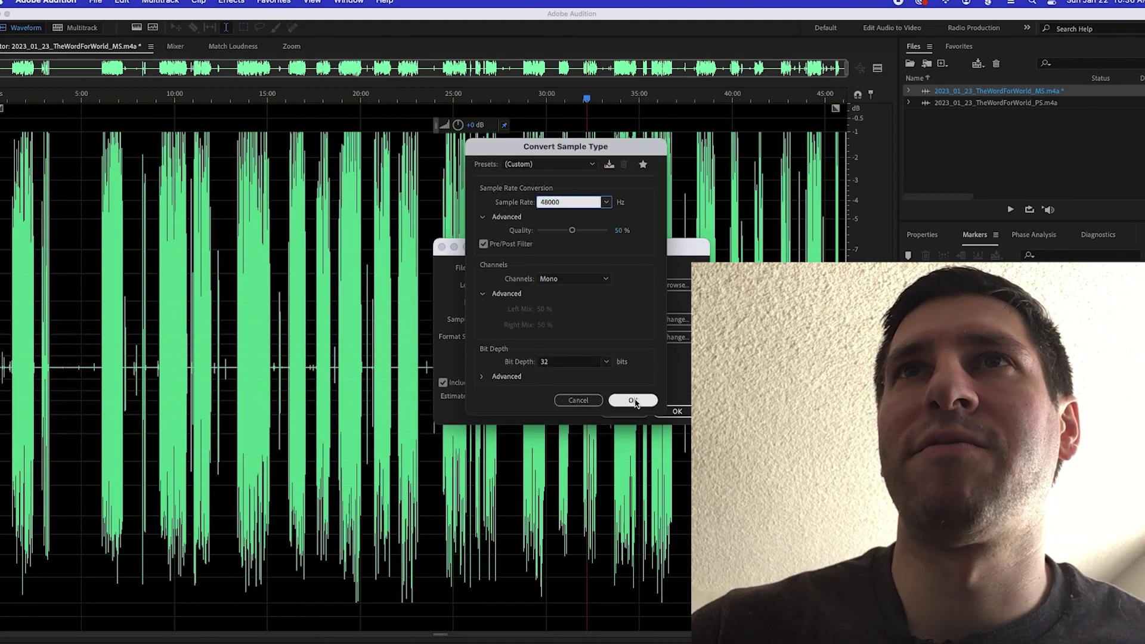
pyautogui.click(633, 401)
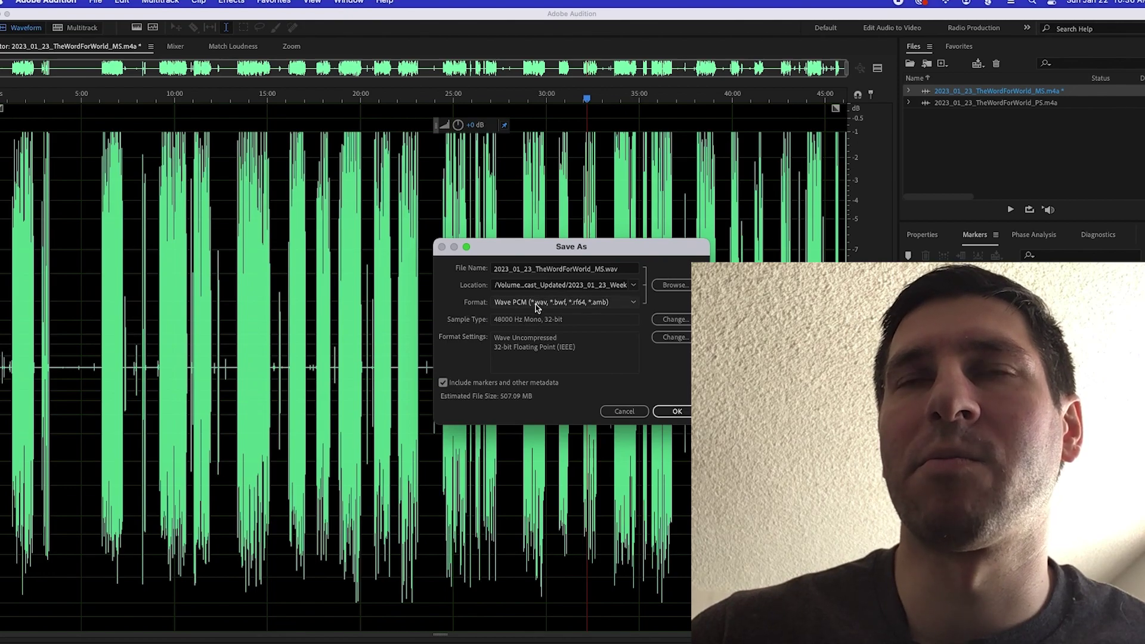
pyautogui.click(537, 307)
pyautogui.click(541, 442)
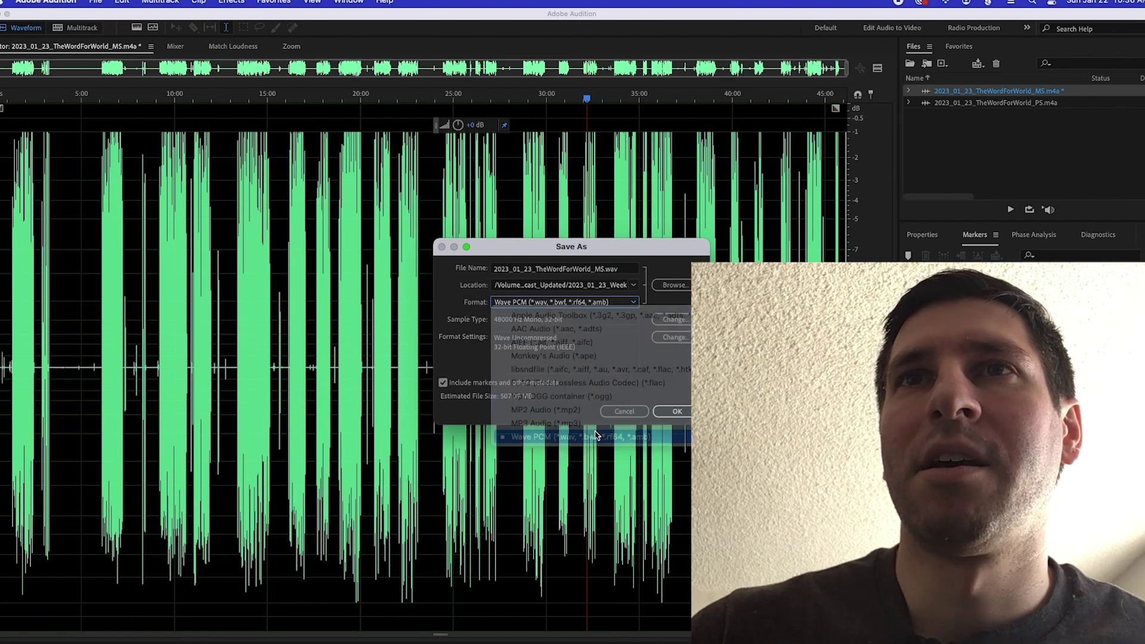
pyautogui.click(678, 411)
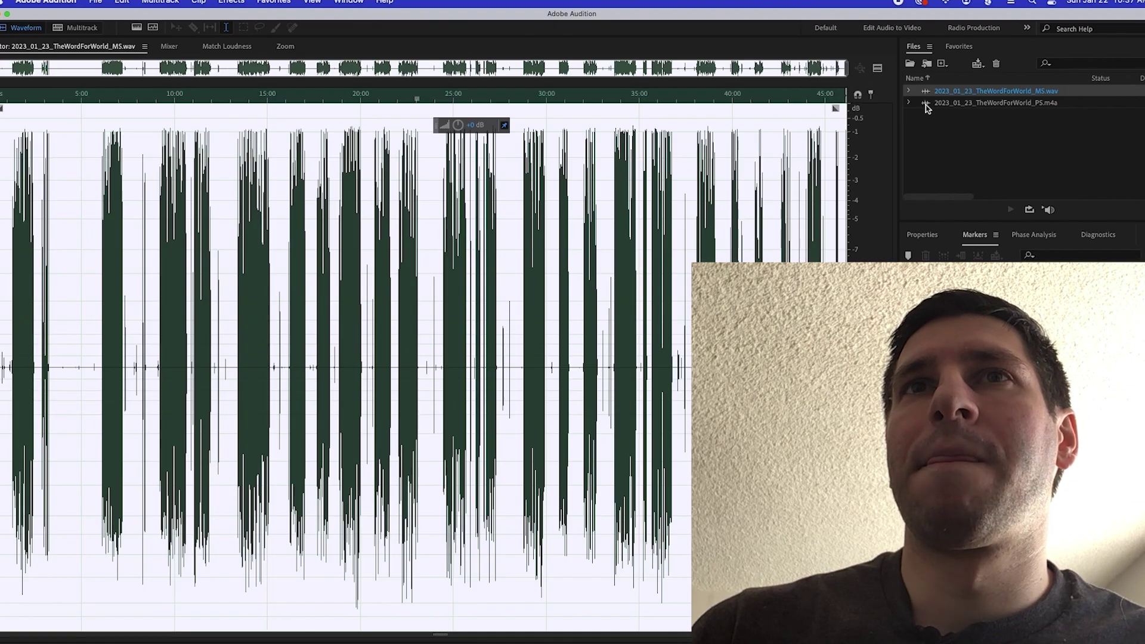
# Open 2023_01_23_TheWordForWorld_PS.m4a and apply the Hard Limiter to it.
pyautogui.doubleClick(928, 105)
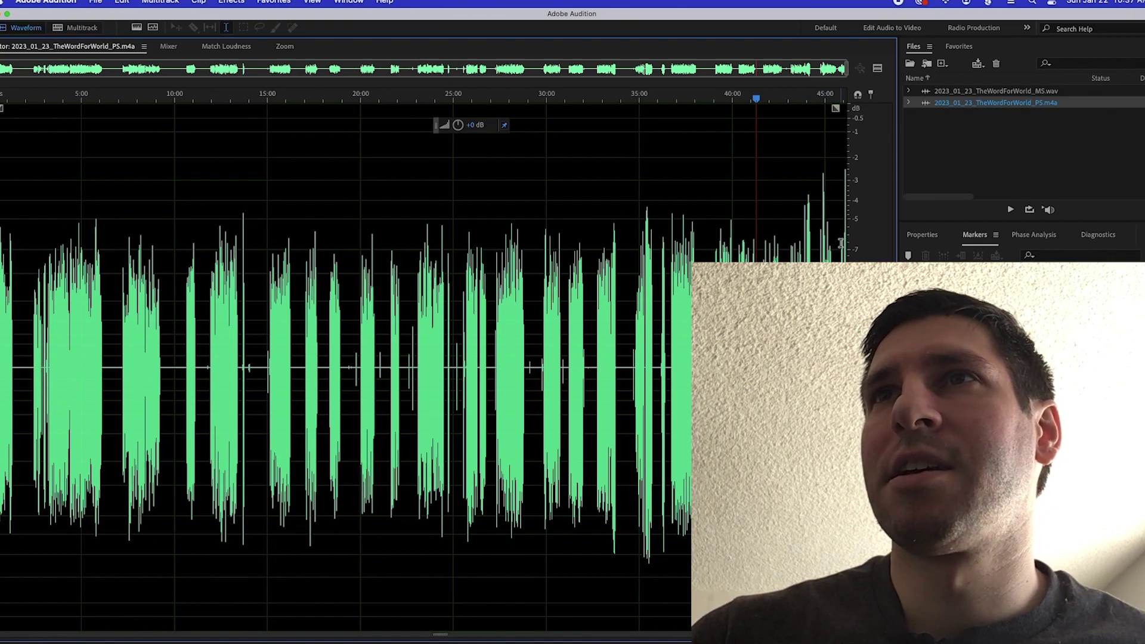
pyautogui.hotkey('shift', 'r')
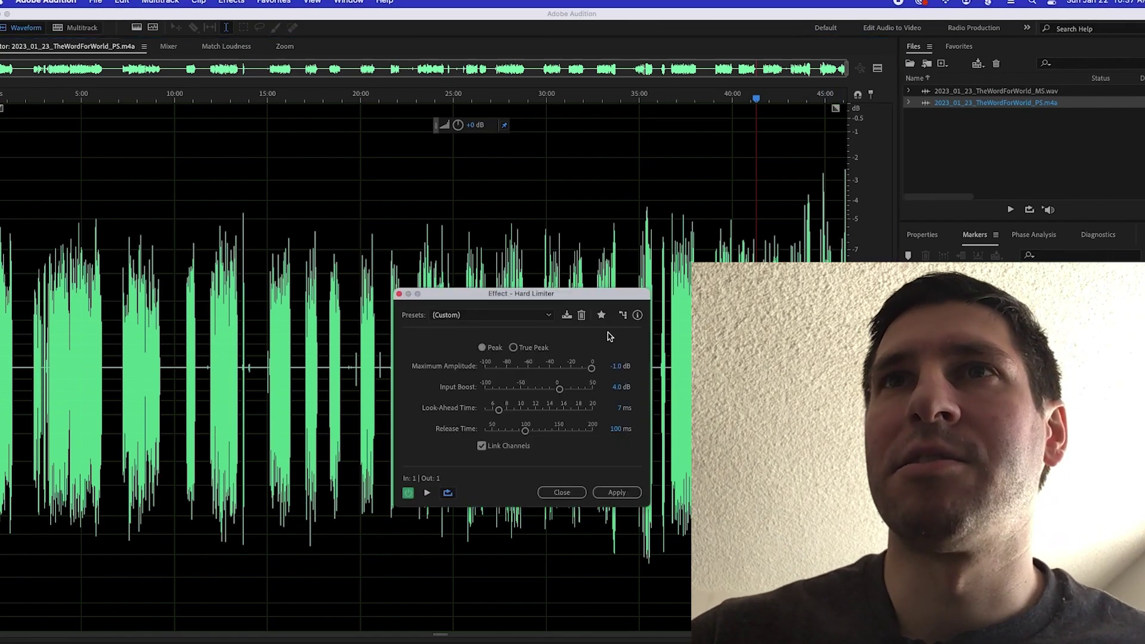
pyautogui.click(618, 387)
pyautogui.press('Return')
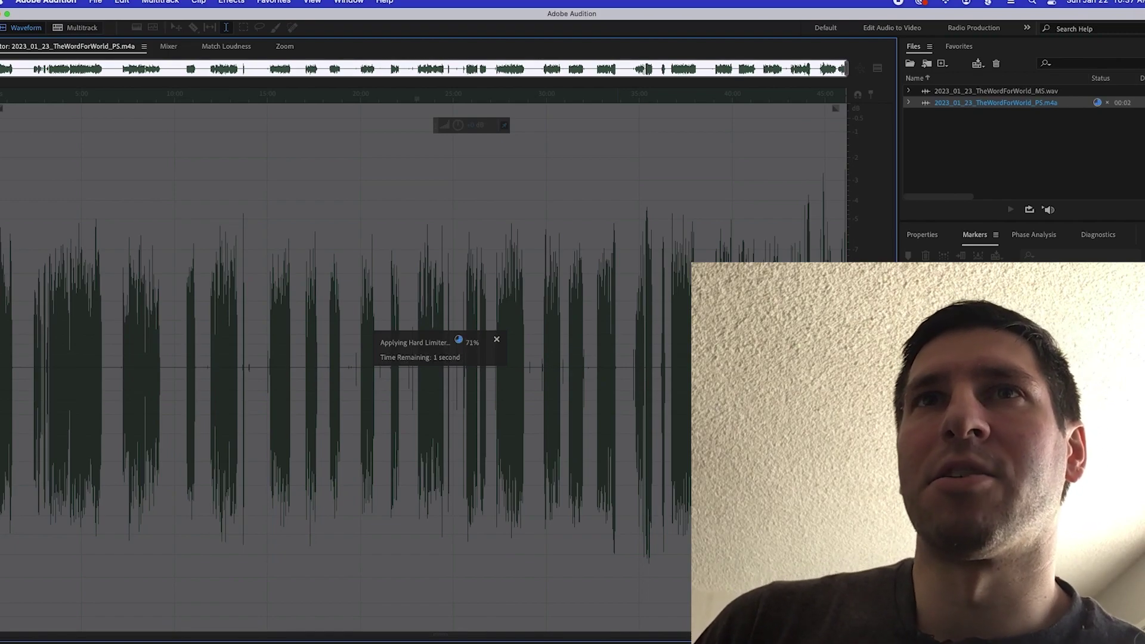
# Save the PS track as 2023_01_23_TheWordForWorld_PS.wav in Wave PCM at 48000 Hz.
pyautogui.press('super+shift+s')
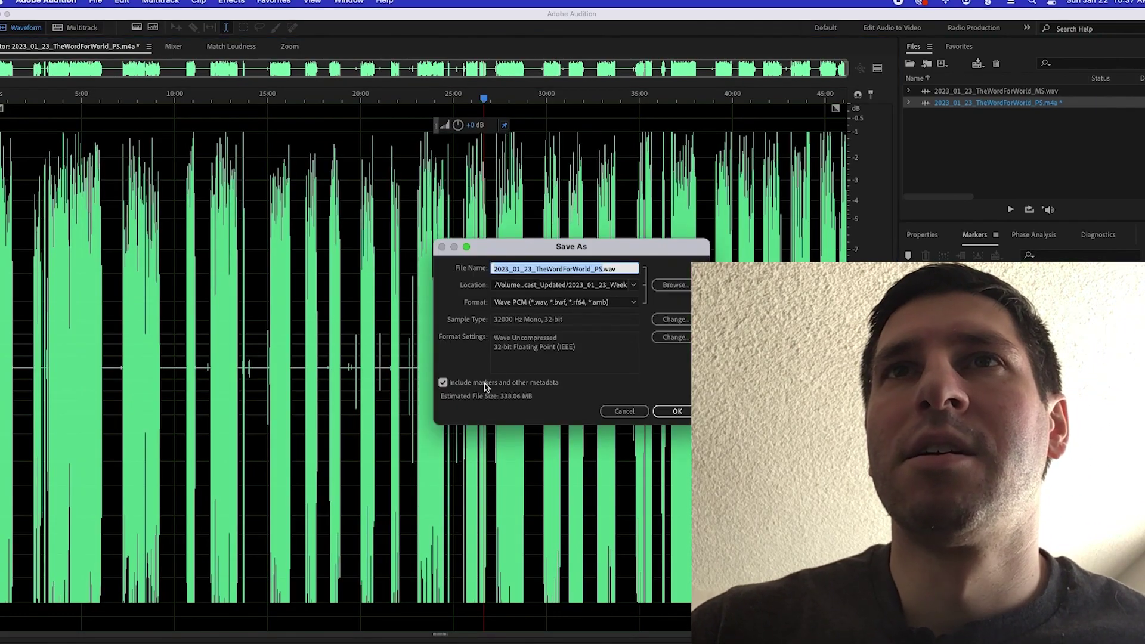
pyautogui.click(666, 325)
pyautogui.click(606, 202)
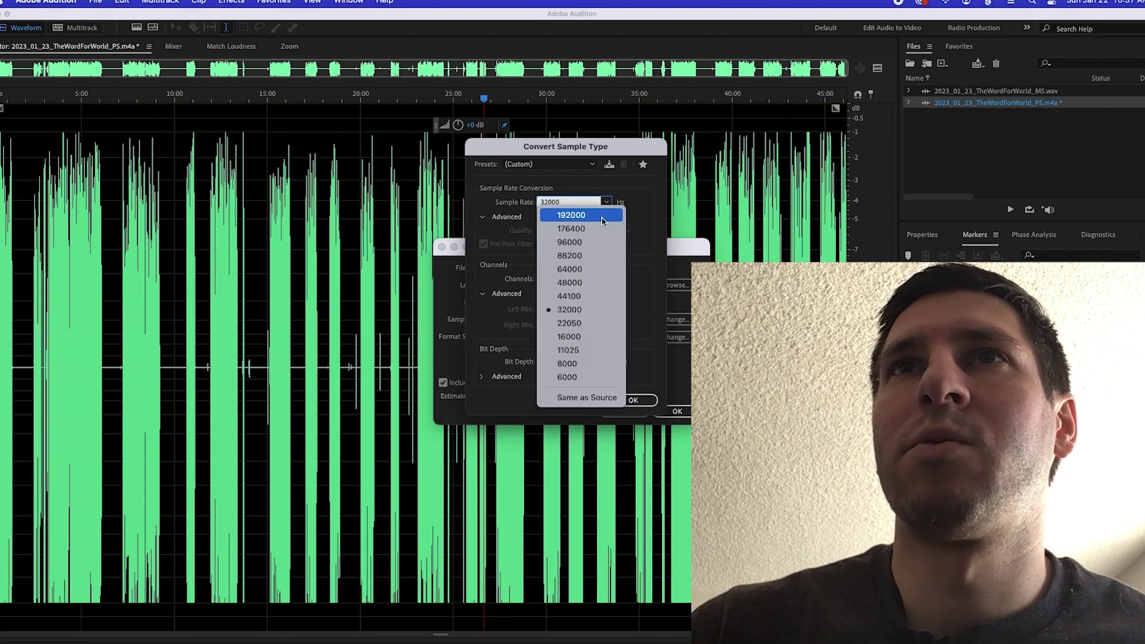
pyautogui.click(577, 284)
pyautogui.click(637, 400)
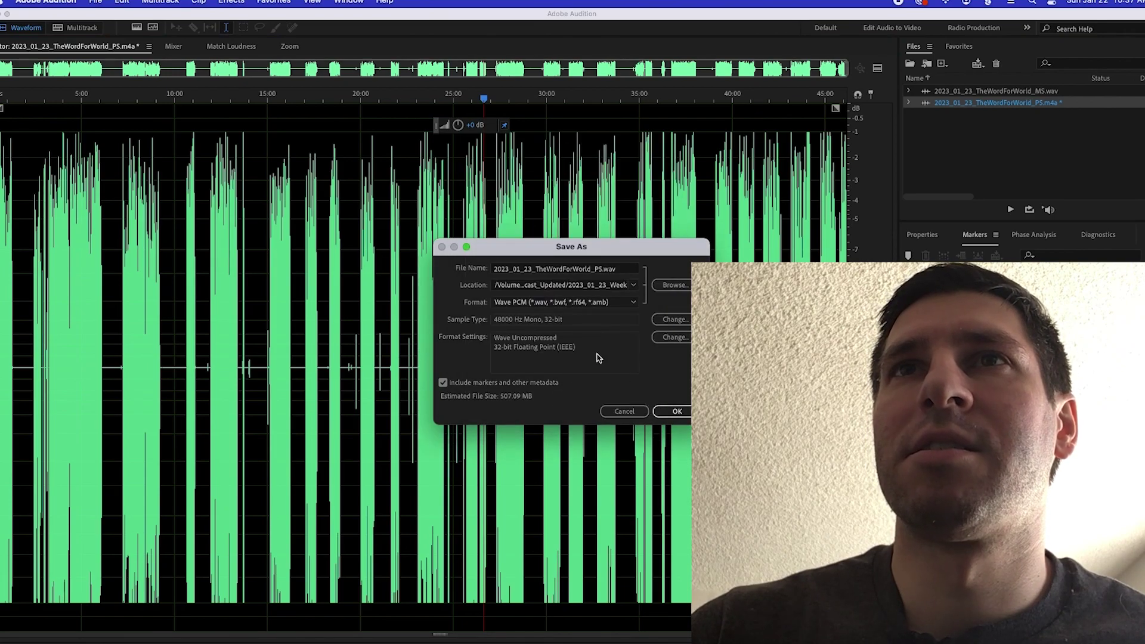
pyautogui.click(676, 412)
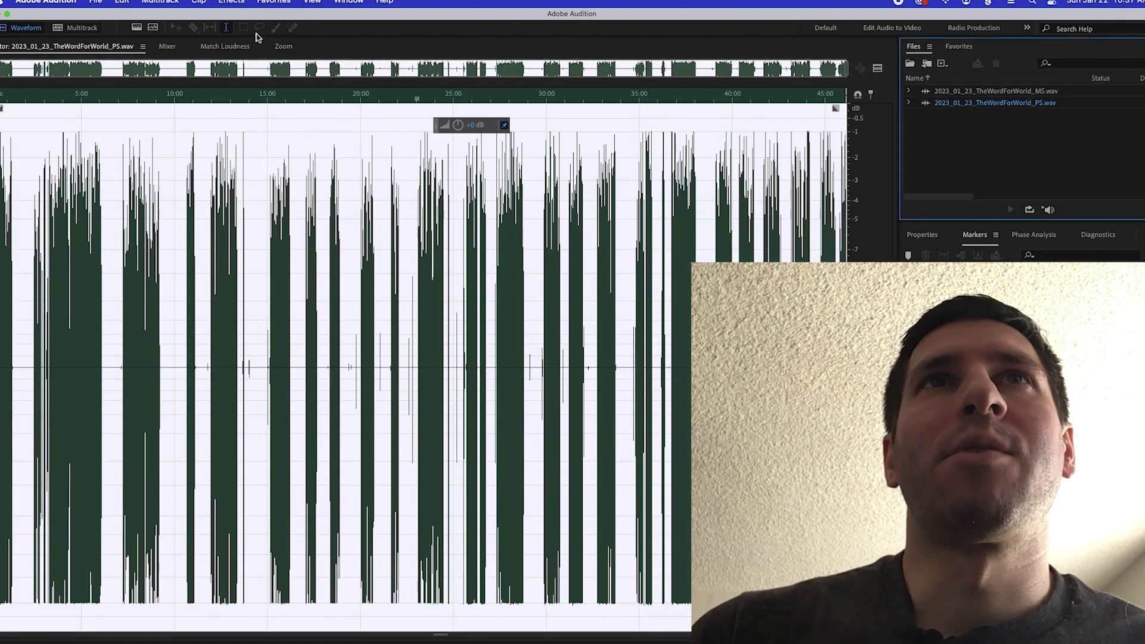
# Open the Match Loudness panel and add both WAV voice tracks, targeting -16 LUFS.
pyautogui.click(220, 47)
pyautogui.click(348, 2)
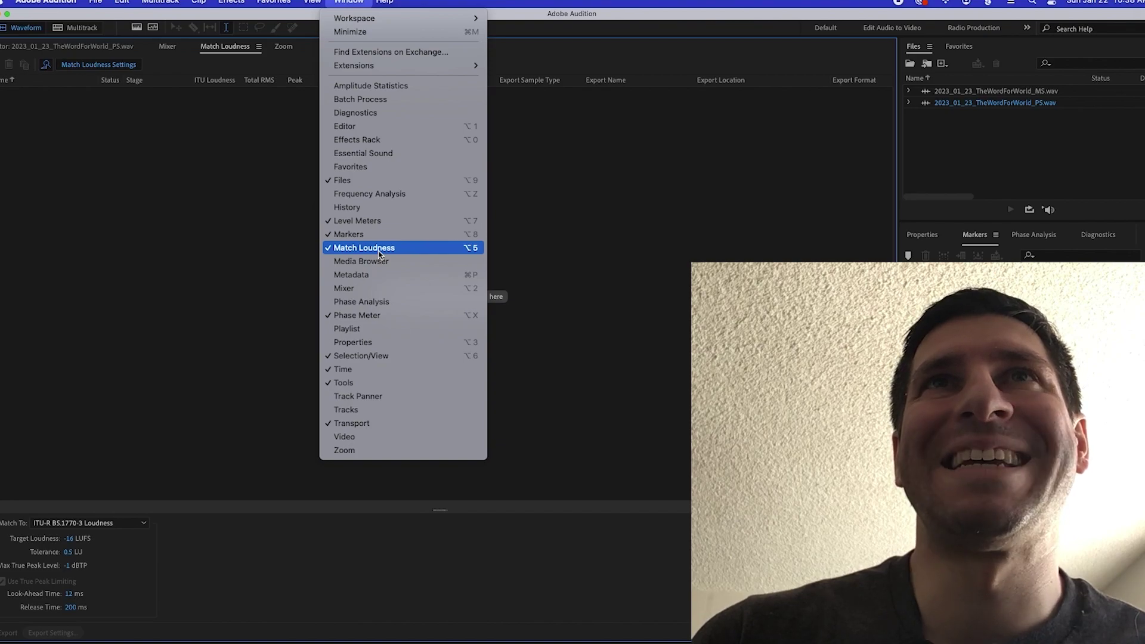
pyautogui.click(524, 220)
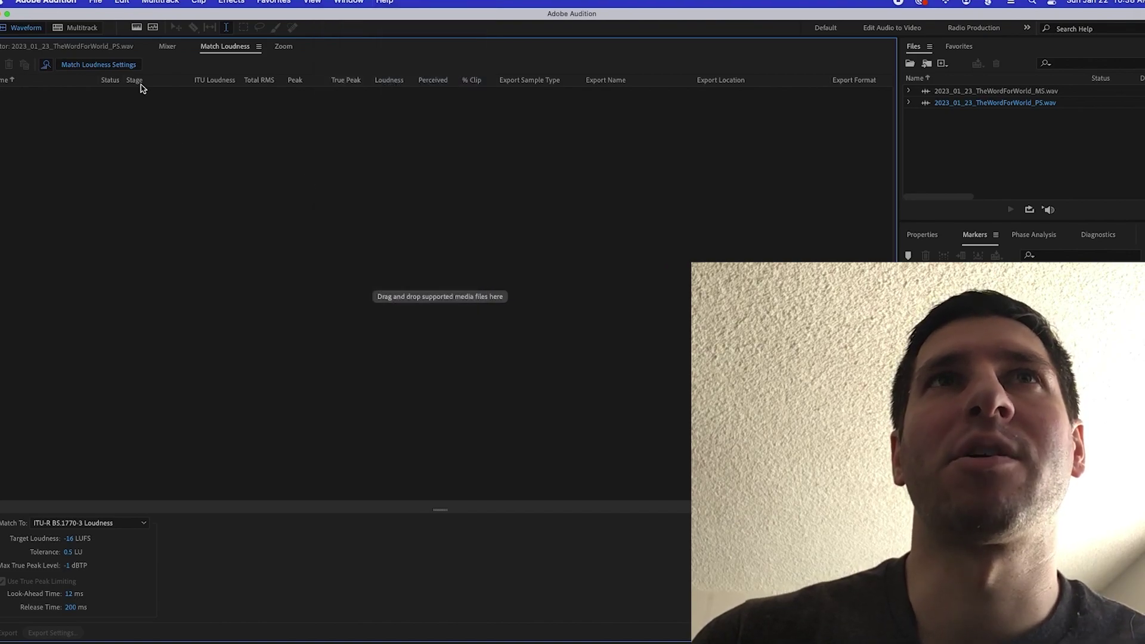
pyautogui.moveTo(948, 144); pyautogui.dragTo(519, 192)
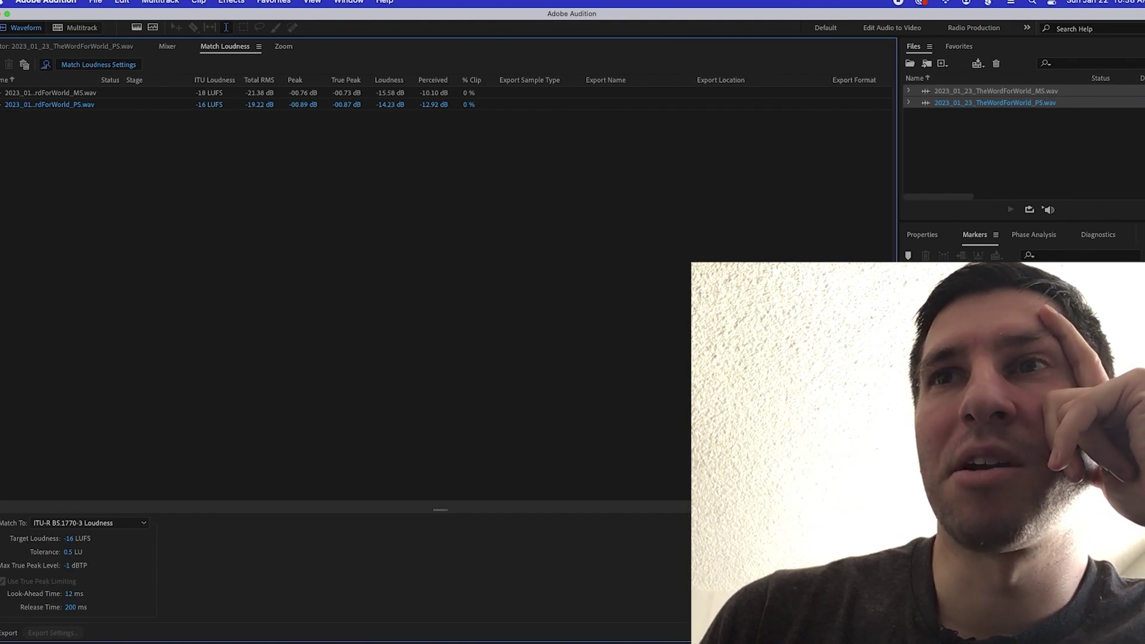
# Run Match Loudness so both WAV tracks end up at -16 LUFS.
pyautogui.click(871, 632)
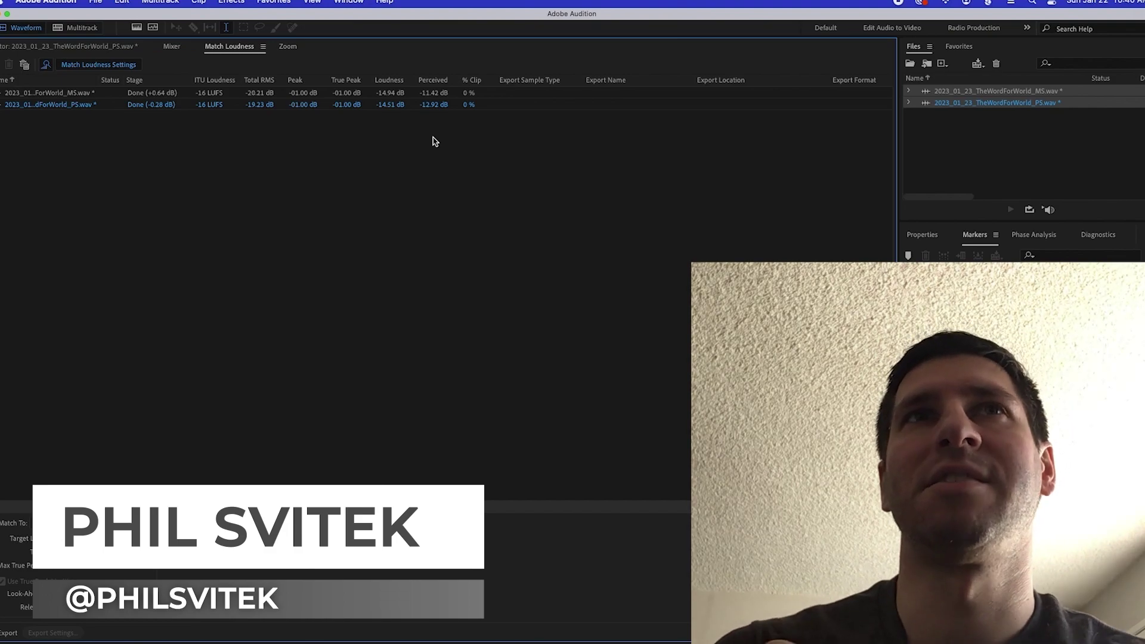
# Open and save the loudness-matched MS.wav file.
pyautogui.click(953, 144)
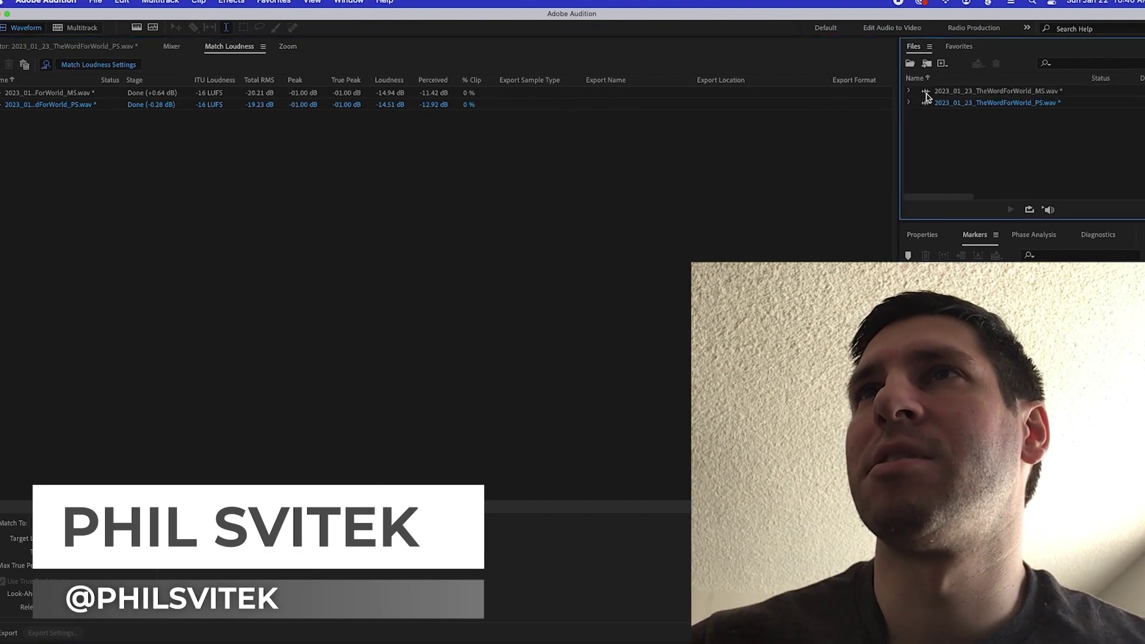
pyautogui.click(928, 97)
pyautogui.doubleClick(927, 97)
pyautogui.press('super+s')
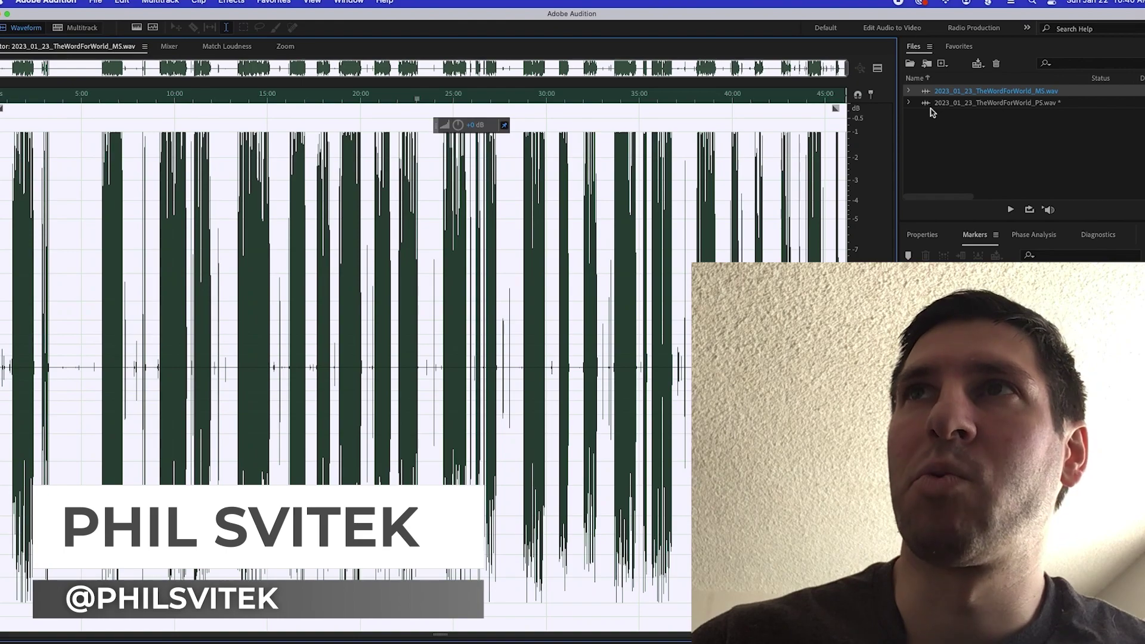
# Open and save the loudness-matched PS.wav file.
pyautogui.doubleClick(930, 103)
pyautogui.click(746, 166)
pyautogui.press('super+s')
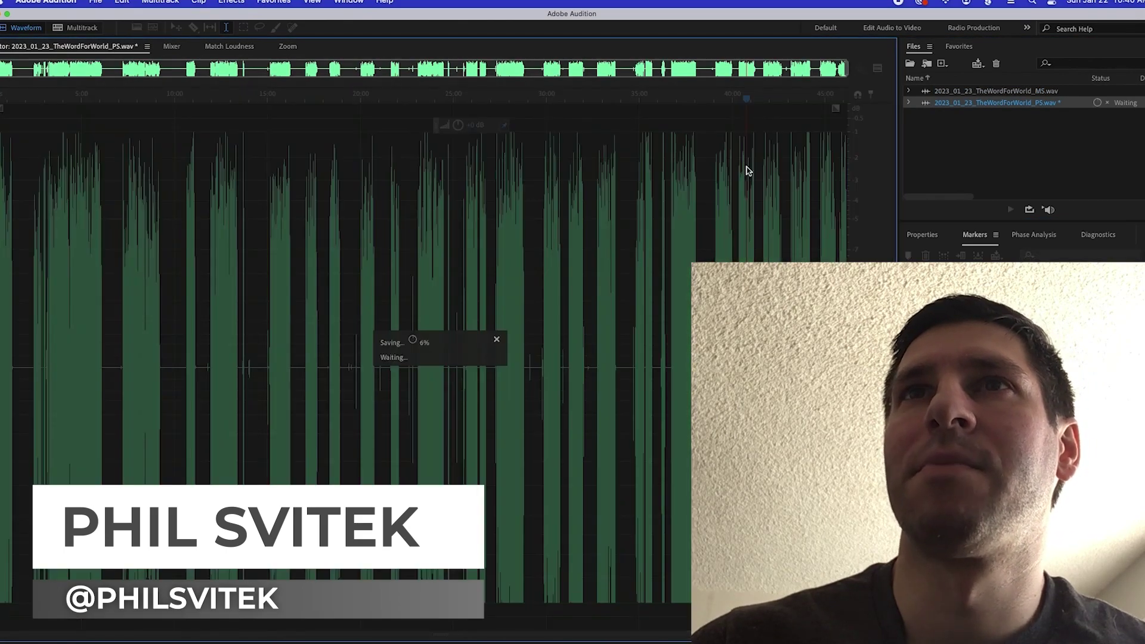